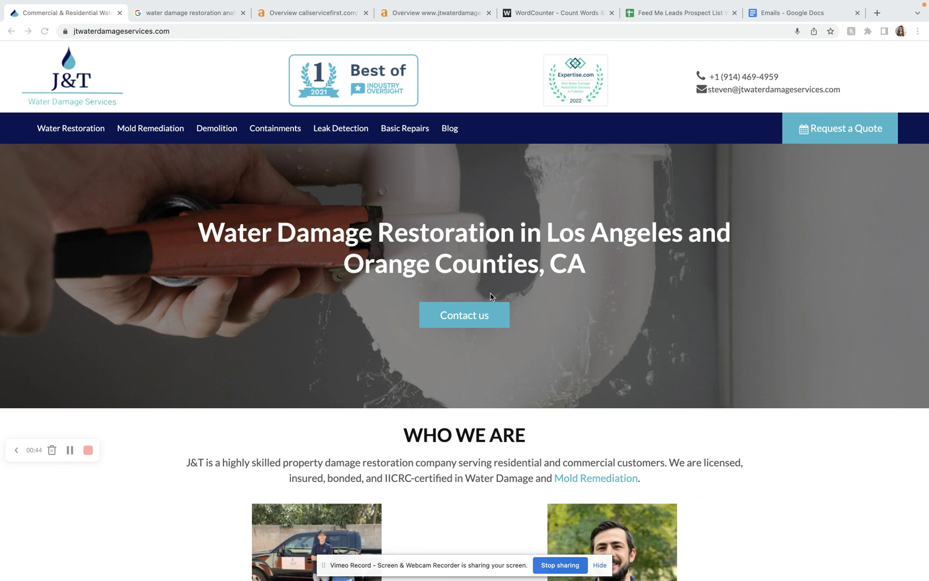
Step: Scroll the J&T homepage past services, reviews and blogs to the map, contact details and BBB footer
{"action": "scroll", "coordinate": [491, 296], "scroll_direction": "down", "scroll_amount": 7}
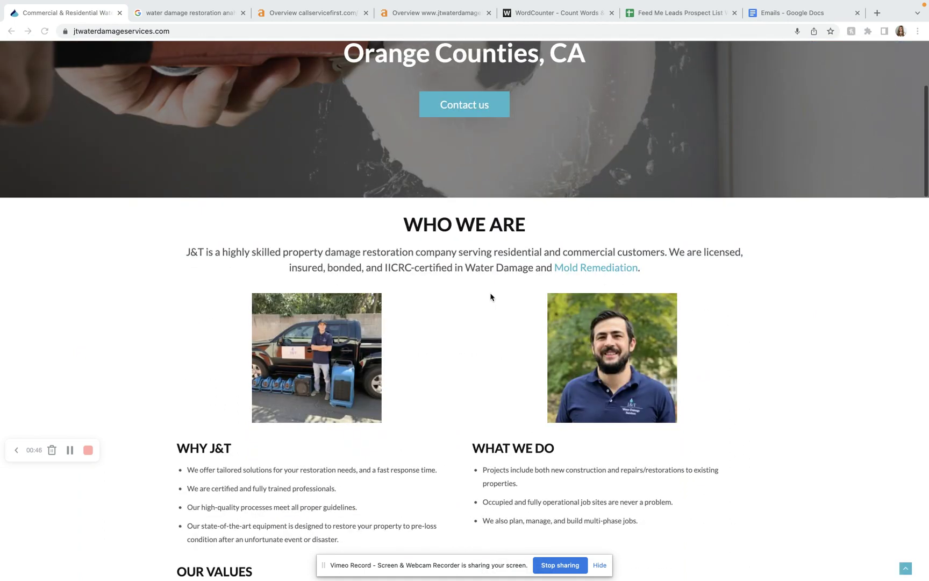
{"action": "scroll", "coordinate": [490, 296], "scroll_direction": "down", "scroll_amount": 6}
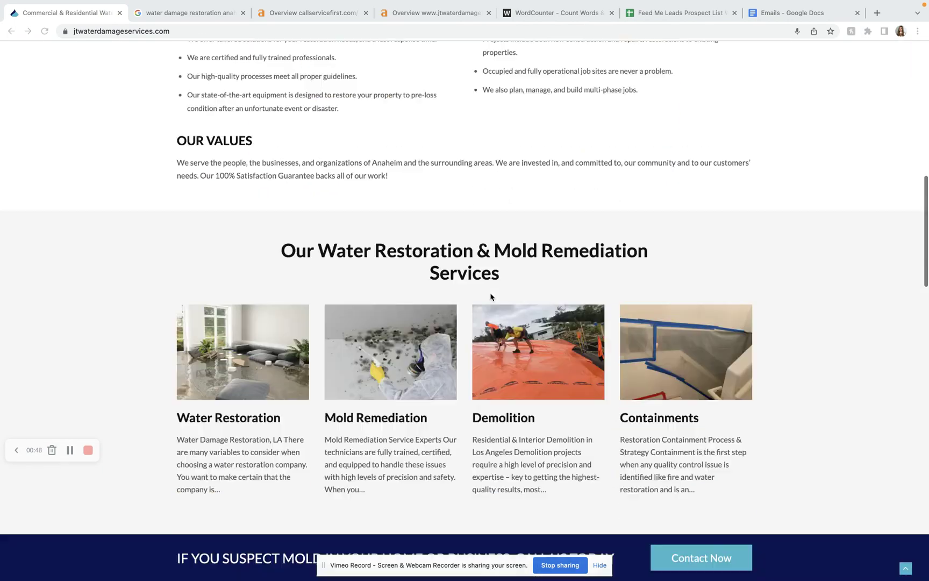
{"action": "scroll", "coordinate": [491, 296], "scroll_direction": "down", "scroll_amount": 11}
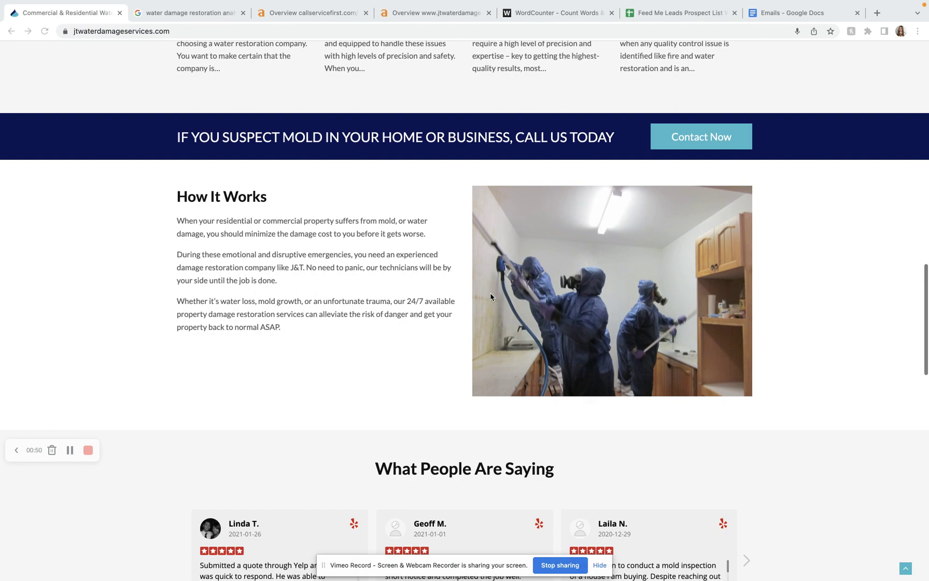
{"action": "scroll", "coordinate": [490, 296], "scroll_direction": "down", "scroll_amount": 7}
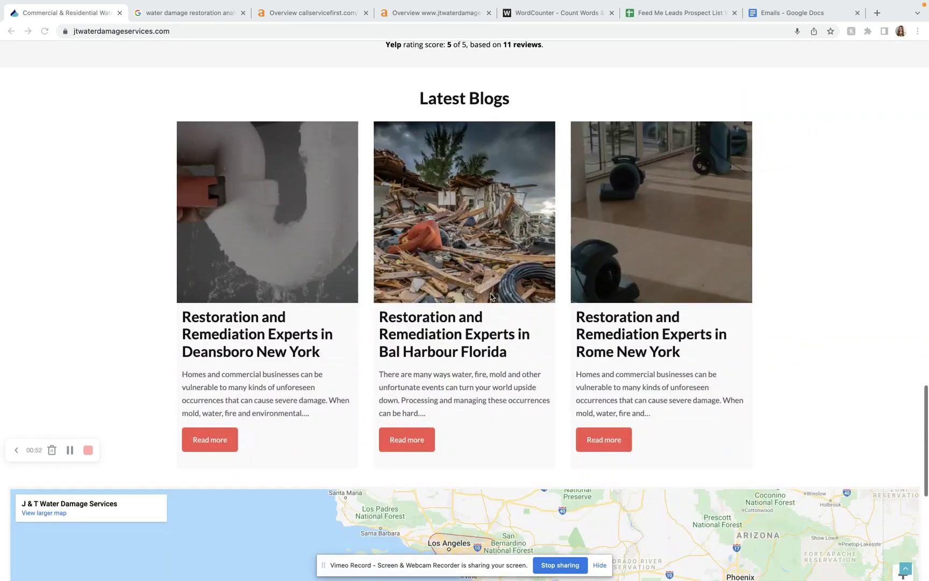
{"action": "scroll", "coordinate": [490, 296], "scroll_direction": "down", "scroll_amount": 5}
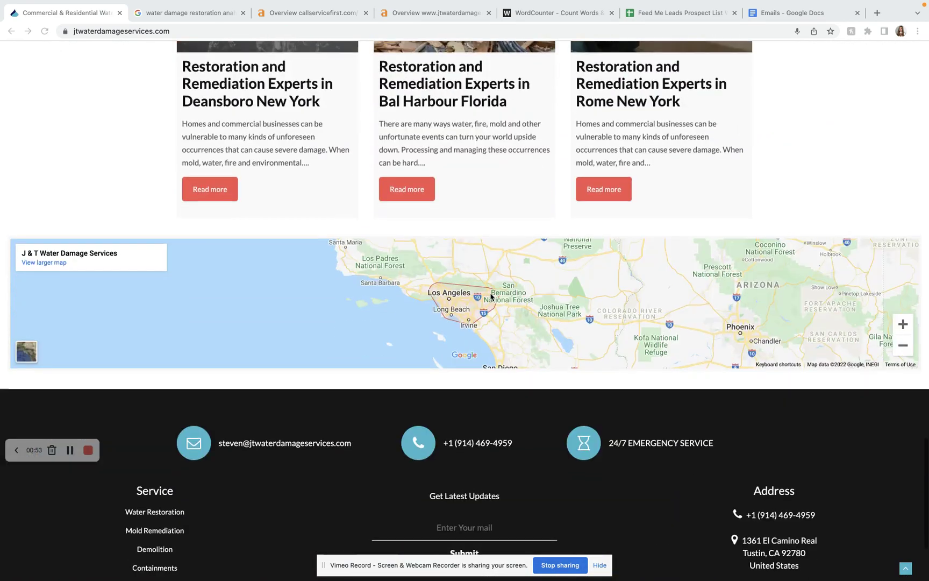
{"action": "scroll", "coordinate": [490, 297], "scroll_direction": "down", "scroll_amount": 3}
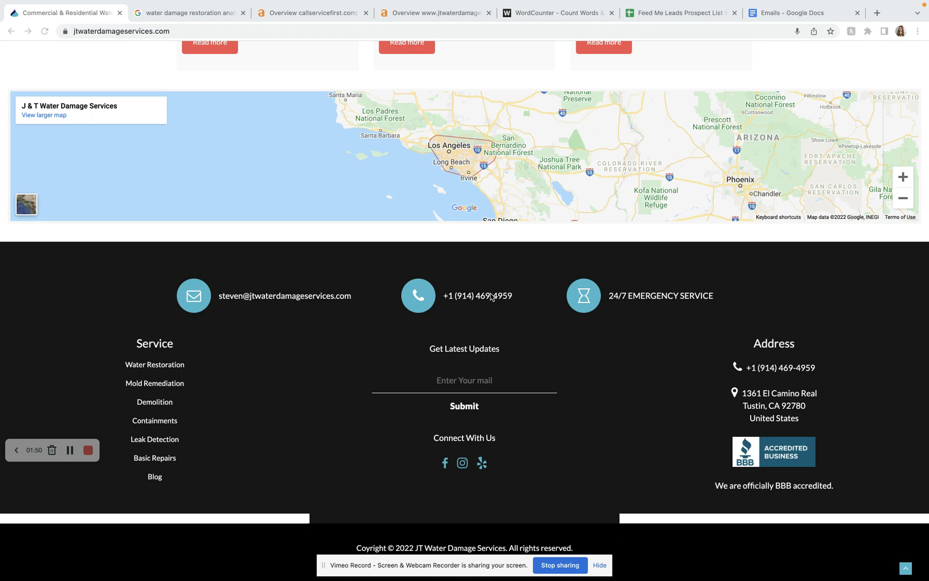
Step: Switch to the 'water damage restoration anaheim' Google results and scroll to the local business map pack
{"action": "left_click", "coordinate": [191, 14]}
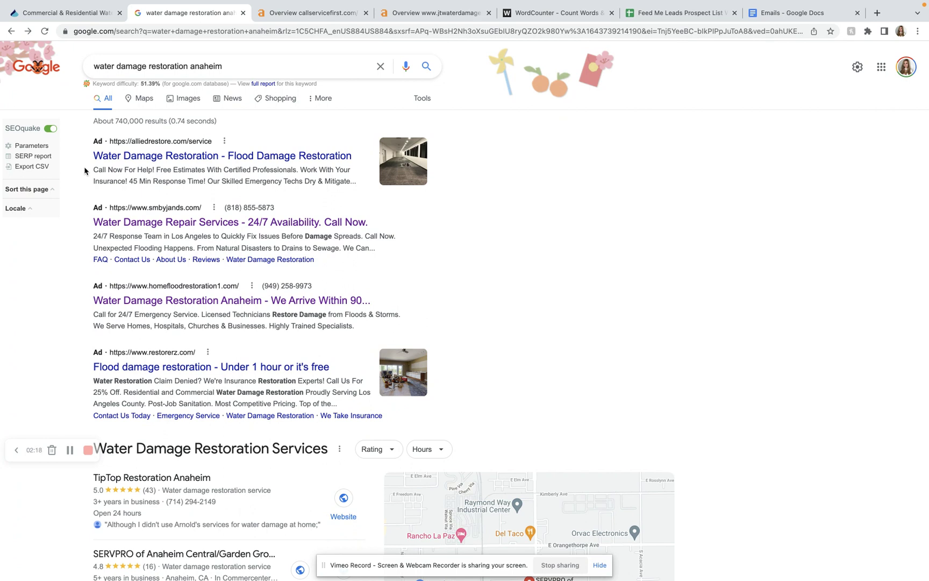
{"action": "scroll", "coordinate": [85, 170], "scroll_direction": "down", "scroll_amount": 4}
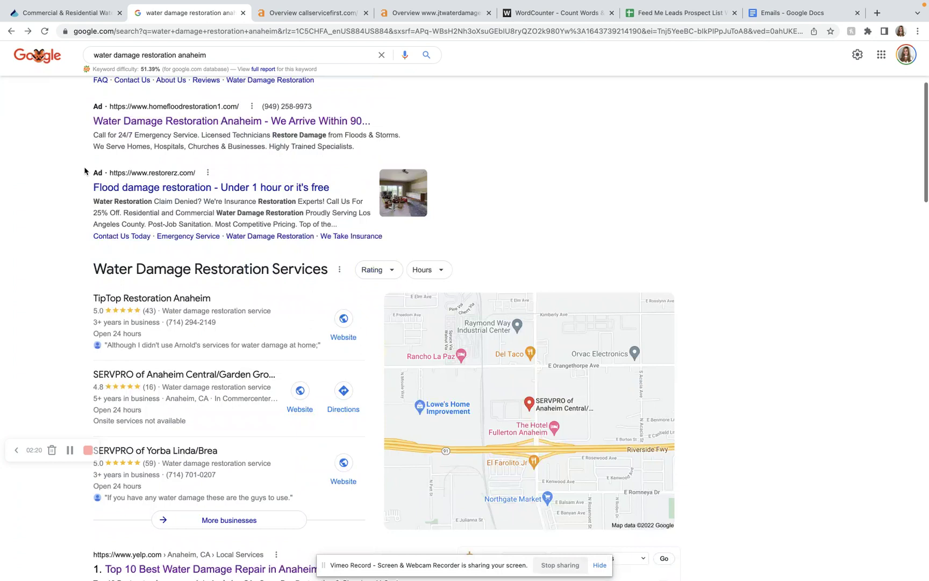
{"action": "scroll", "coordinate": [85, 170], "scroll_direction": "down", "scroll_amount": 2}
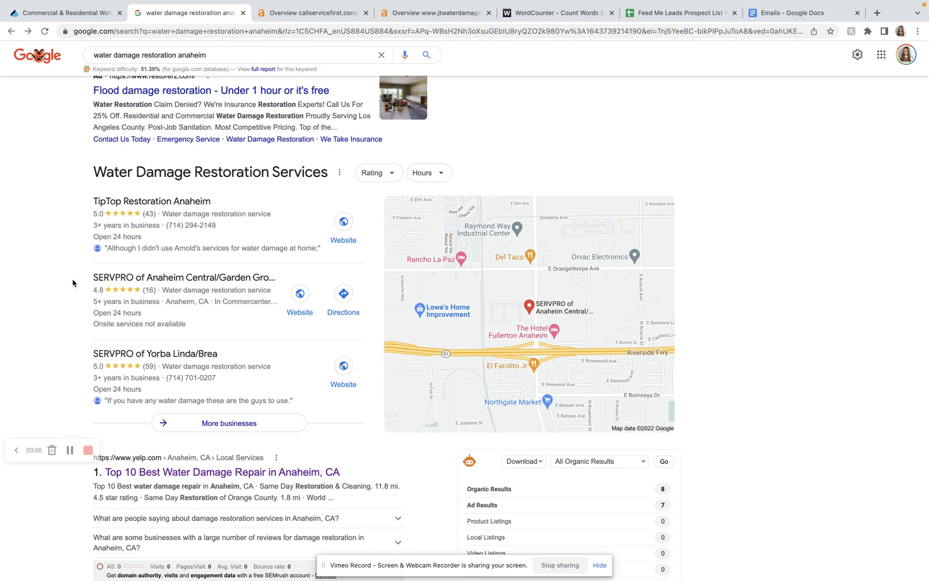
{"action": "scroll", "coordinate": [73, 283], "scroll_direction": "down", "scroll_amount": 4}
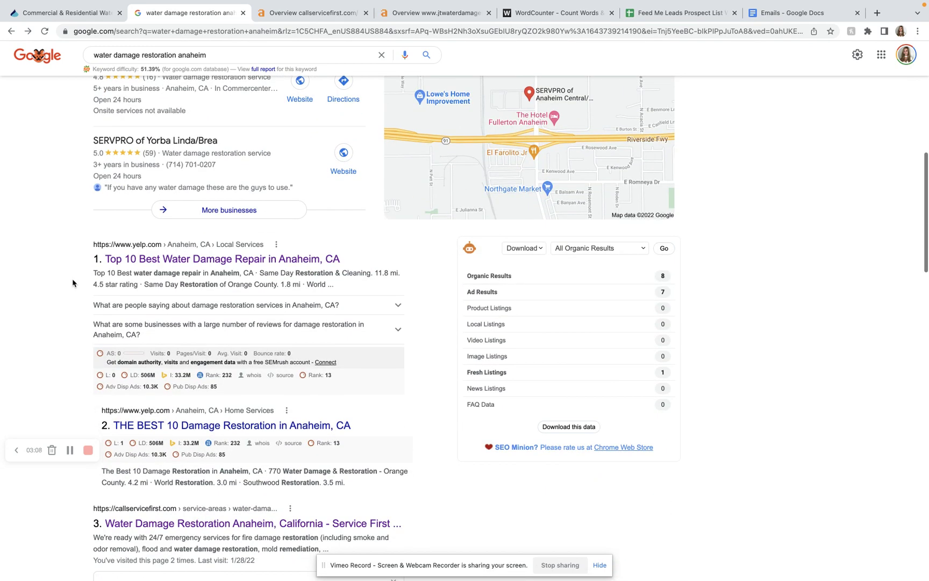
Step: Scroll to the organic listings, where callservicefirst.com's Anaheim page ranks third after two Yelp pages
{"action": "scroll", "coordinate": [73, 282], "scroll_direction": "down", "scroll_amount": 2}
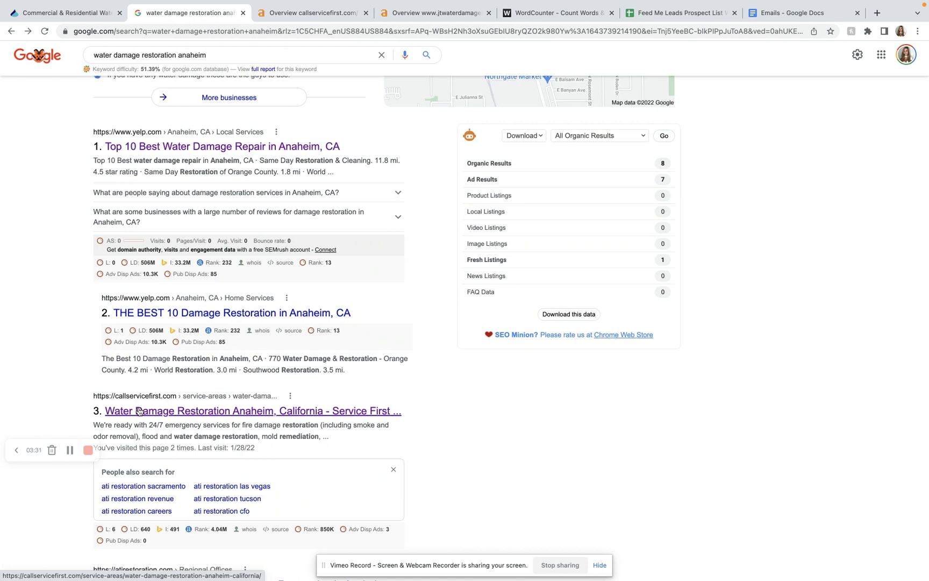
Step: Browse Service First's Anaheim water damage page, then go back to the Anaheim Google results
{"action": "left_click", "coordinate": [138, 412]}
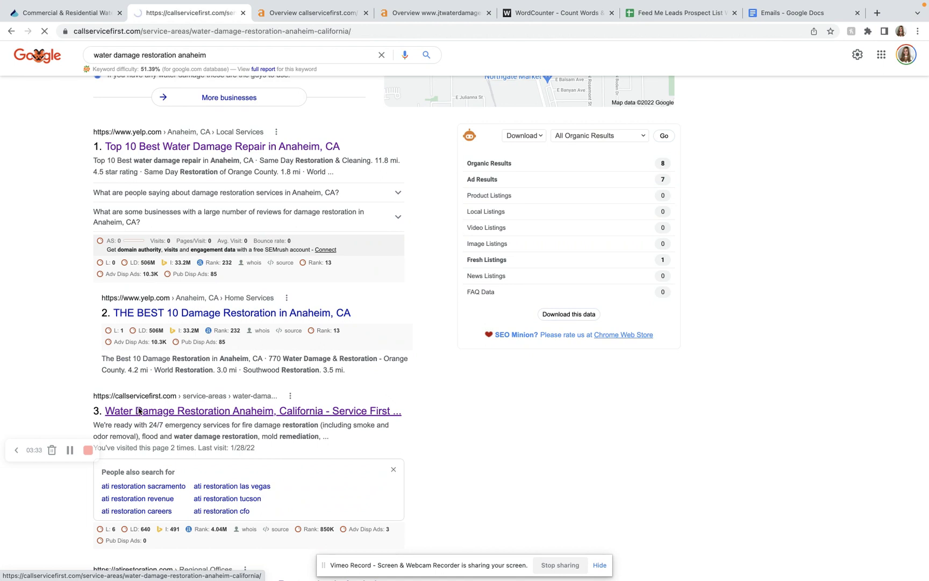
{"action": "scroll", "coordinate": [139, 408], "scroll_direction": "down", "scroll_amount": 10}
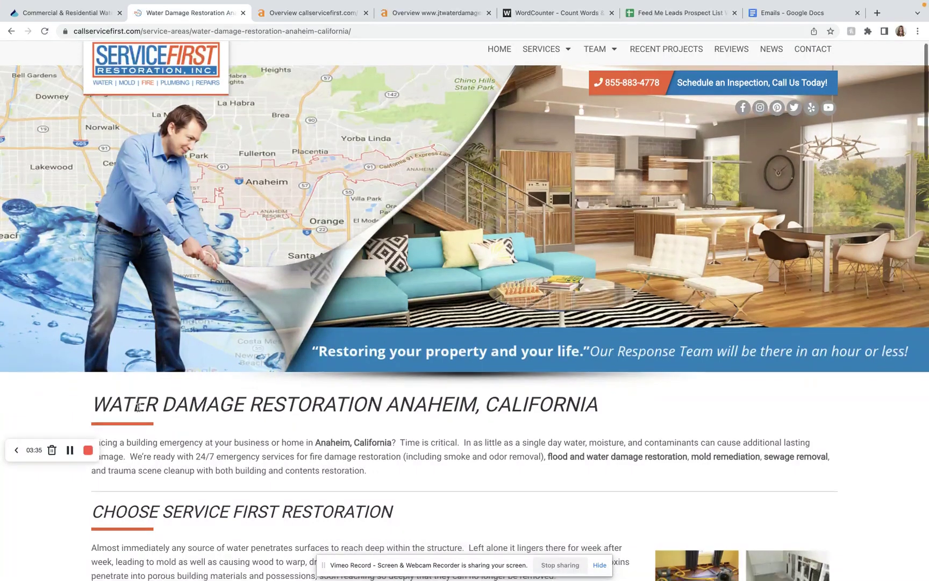
{"action": "scroll", "coordinate": [138, 409], "scroll_direction": "down", "scroll_amount": 8}
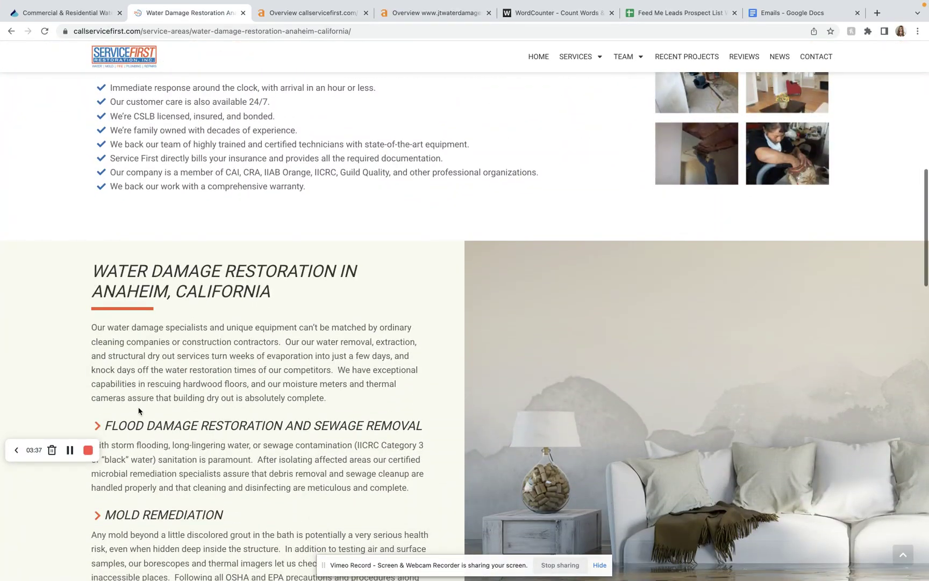
{"action": "scroll", "coordinate": [139, 411], "scroll_direction": "down", "scroll_amount": 7}
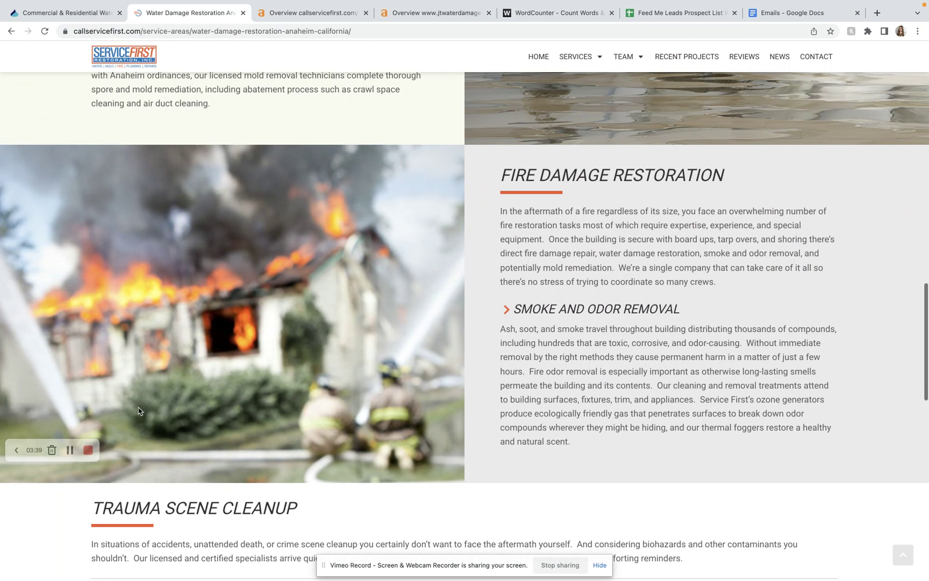
{"action": "scroll", "coordinate": [139, 411], "scroll_direction": "down", "scroll_amount": 6}
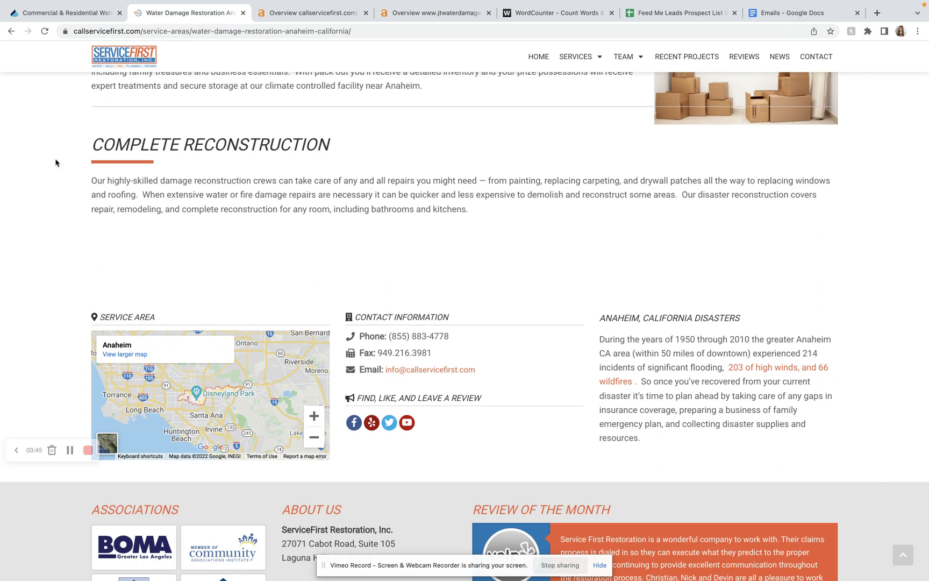
{"action": "left_click", "coordinate": [10, 31]}
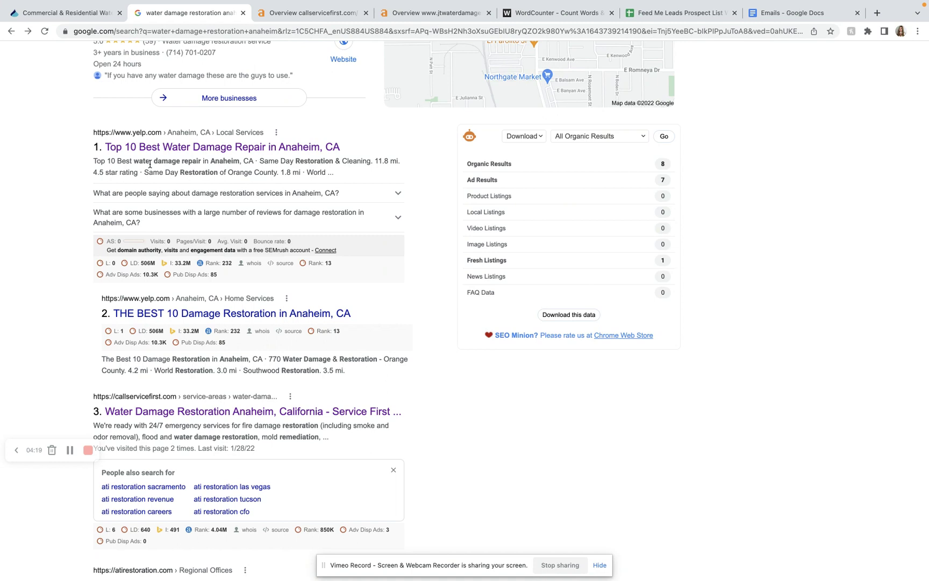
Step: Switch to the Ahrefs overview of callservicefirst.com showing DR 10, 613 backlinks and 148 referring domains
{"action": "left_click", "coordinate": [314, 16]}
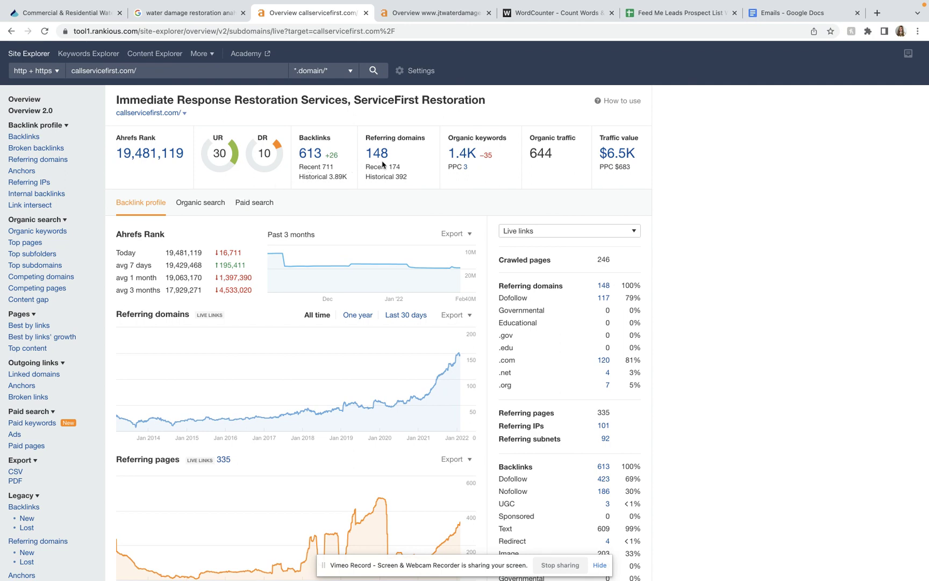
Step: Review callservicefirst.com's 1.4K organic keywords report, then return to its site overview
{"action": "left_click", "coordinate": [462, 154]}
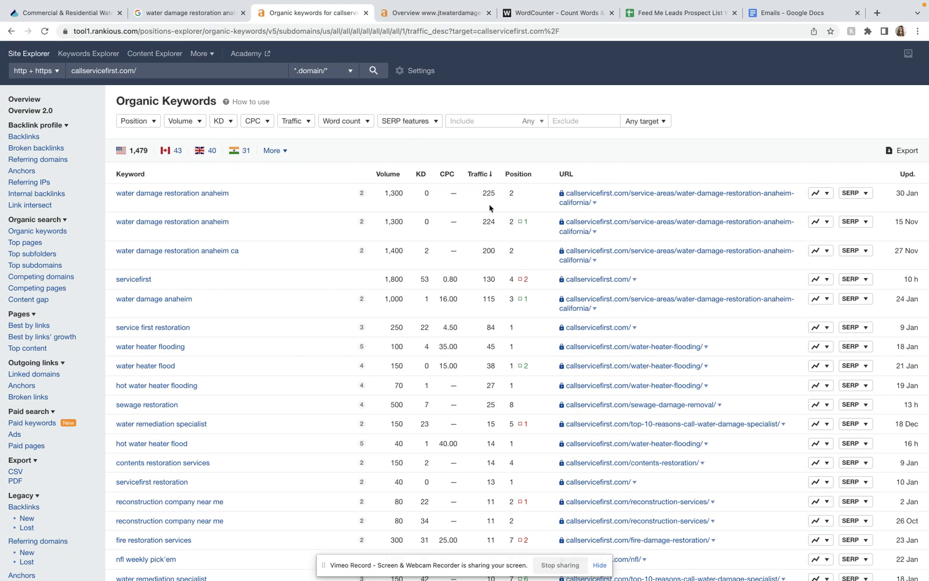
{"action": "scroll", "coordinate": [312, 342], "scroll_direction": "down", "scroll_amount": 2}
{"action": "scroll", "coordinate": [312, 342], "scroll_direction": "down", "scroll_amount": 5}
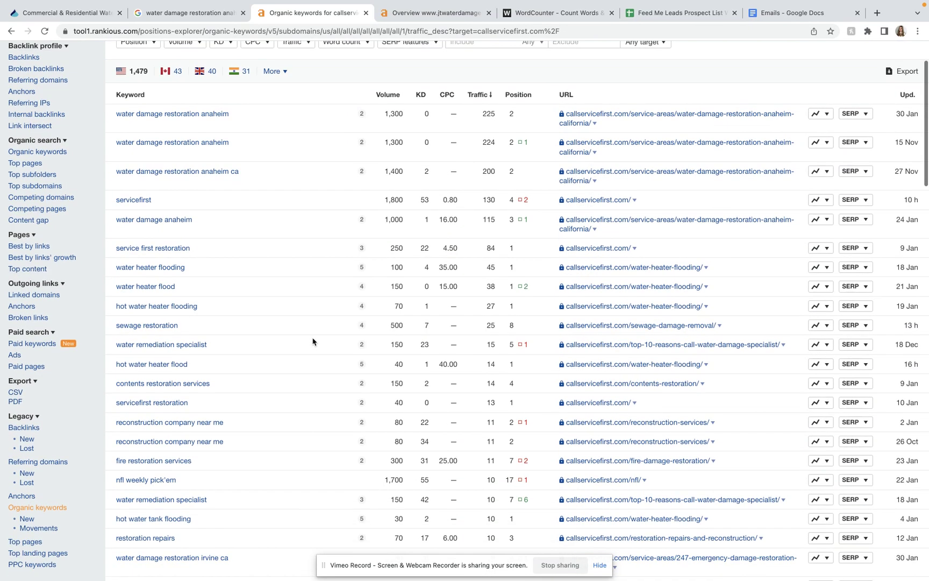
{"action": "scroll", "coordinate": [313, 342], "scroll_direction": "down", "scroll_amount": 4}
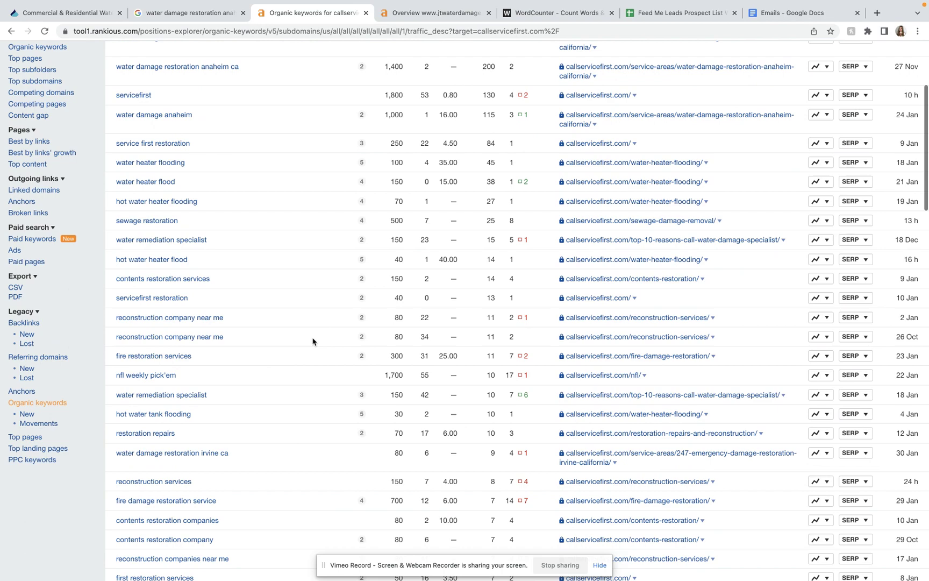
{"action": "scroll", "coordinate": [313, 342], "scroll_direction": "down", "scroll_amount": 5}
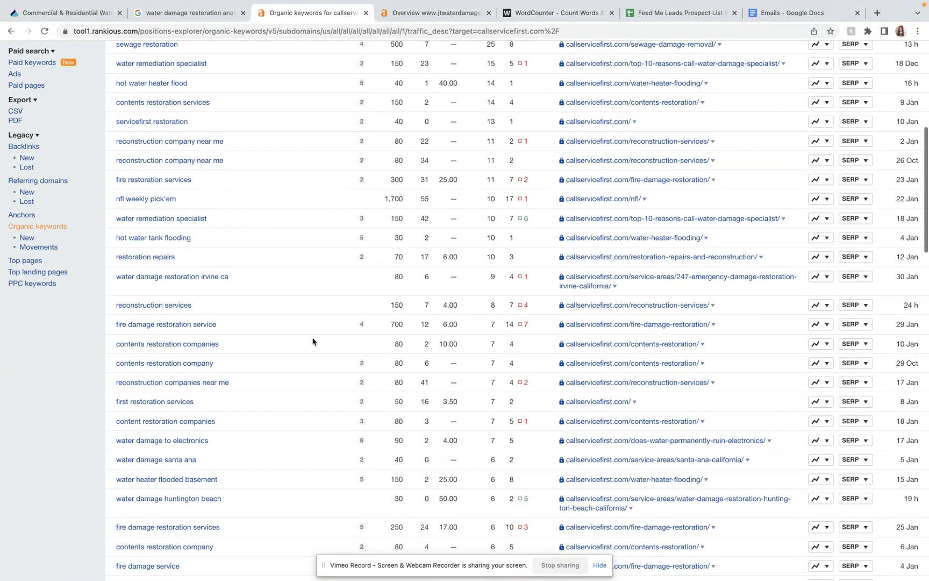
{"action": "scroll", "coordinate": [312, 342], "scroll_direction": "up", "scroll_amount": 12}
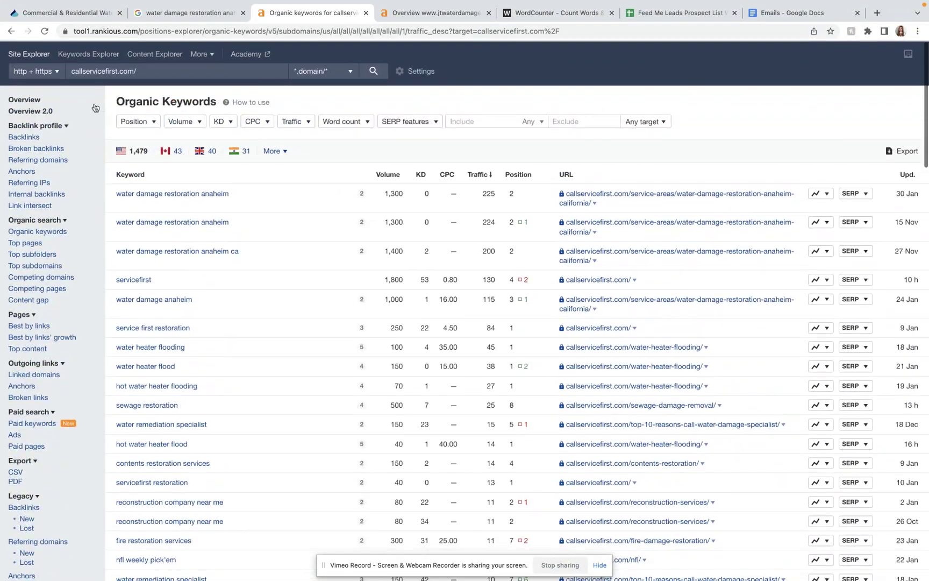
{"action": "left_click", "coordinate": [48, 100]}
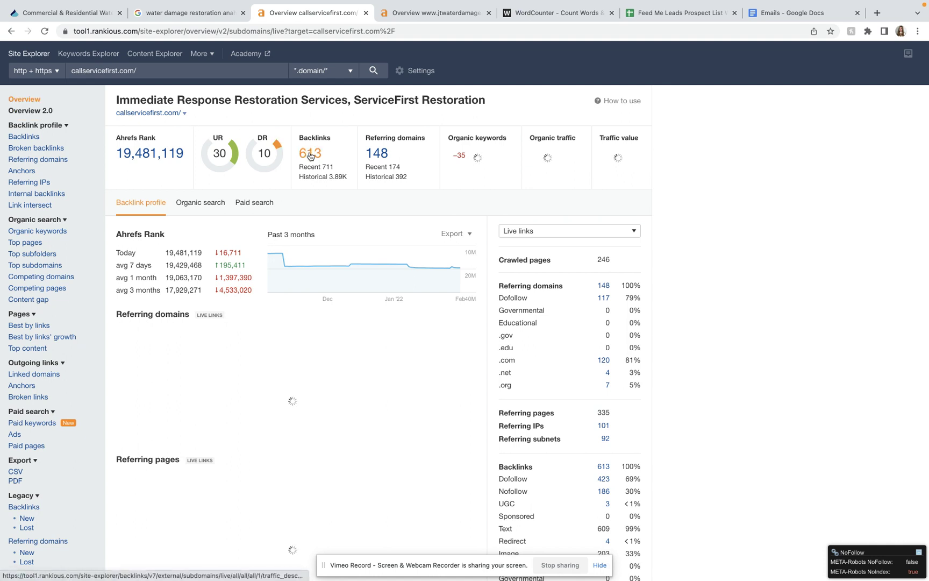
Step: Open callservicefirst.com's 613 backlinks report and scroll through the 553 live backlinks sorted by traffic
{"action": "left_click", "coordinate": [308, 155]}
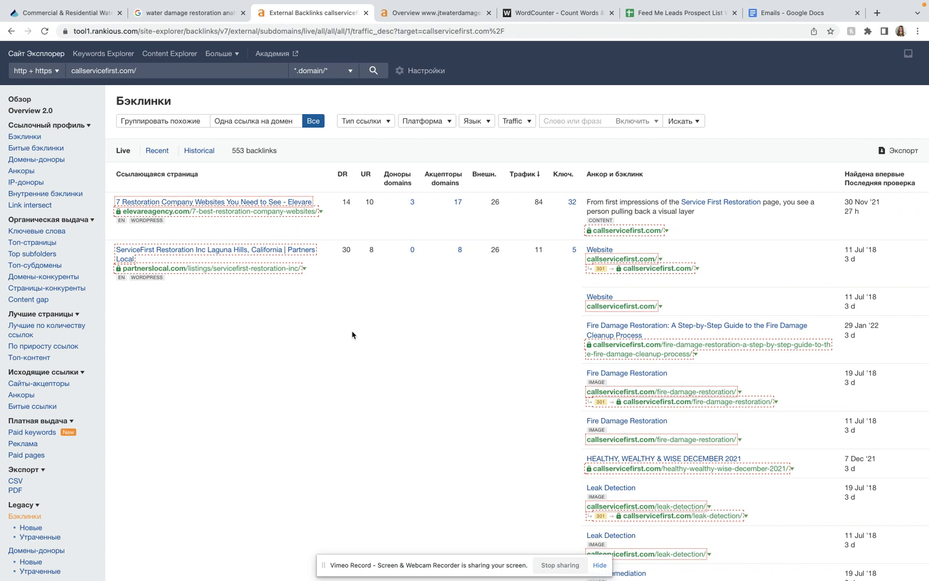
{"action": "scroll", "coordinate": [352, 335], "scroll_direction": "down", "scroll_amount": 2}
{"action": "scroll", "coordinate": [353, 334], "scroll_direction": "down", "scroll_amount": 10}
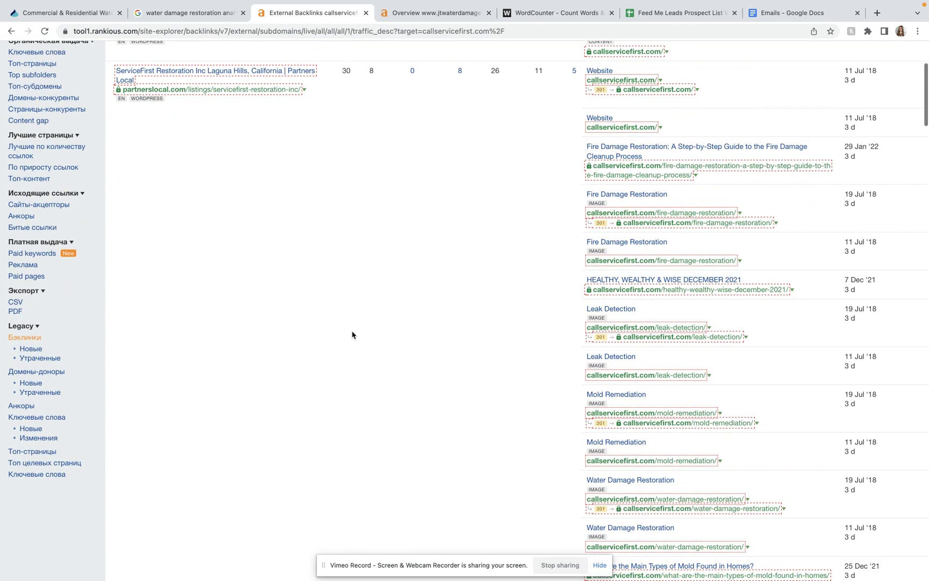
{"action": "scroll", "coordinate": [352, 335], "scroll_direction": "down", "scroll_amount": 4}
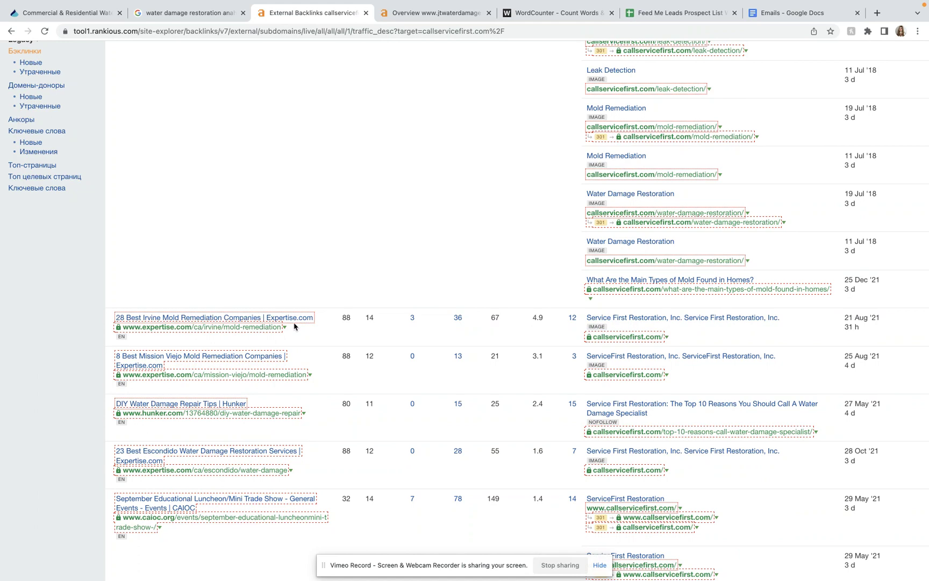
{"action": "scroll", "coordinate": [293, 326], "scroll_direction": "up", "scroll_amount": 15}
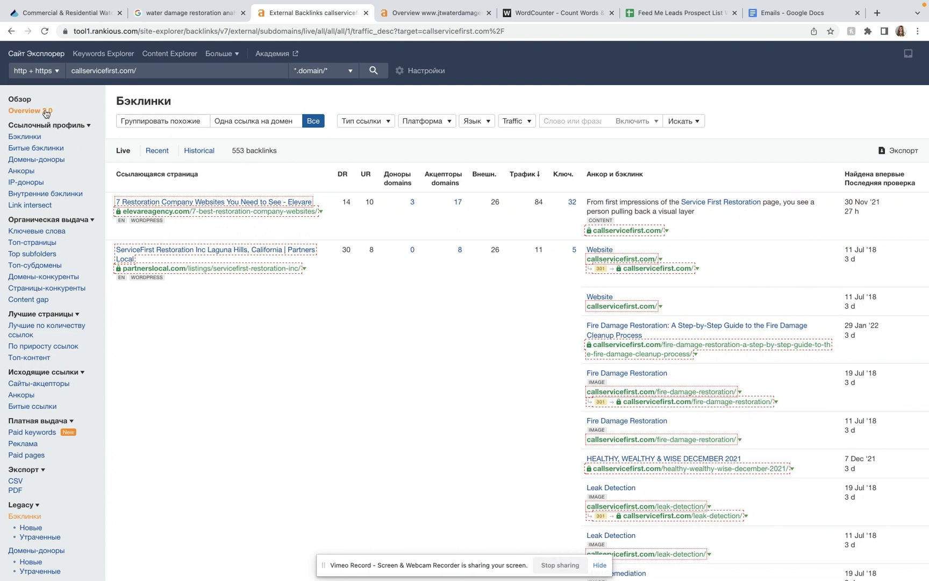
Step: View jtwaterdamageservices.com's 13 organic keywords led by 'water damage la', then return to the callservicefirst.com overview
{"action": "left_click", "coordinate": [437, 13]}
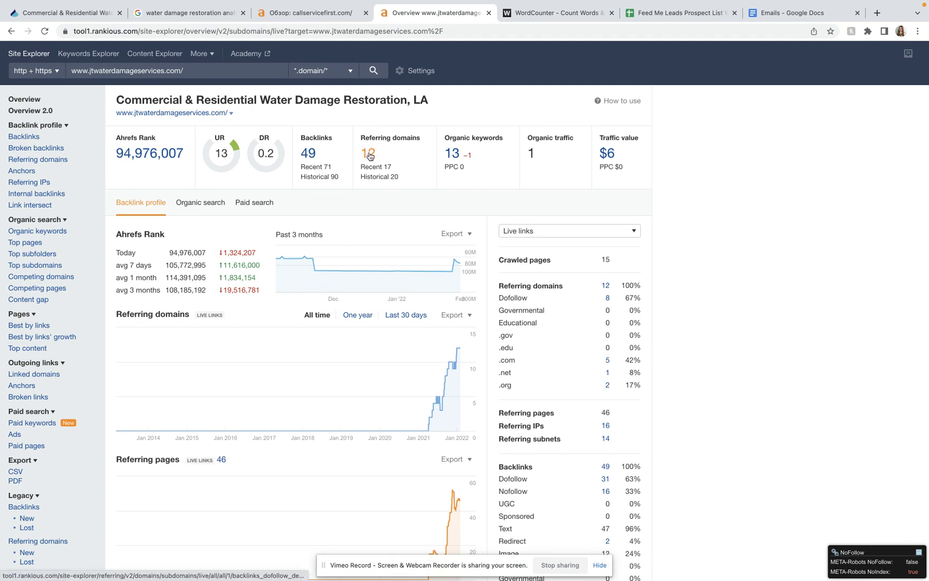
{"action": "left_click", "coordinate": [454, 156]}
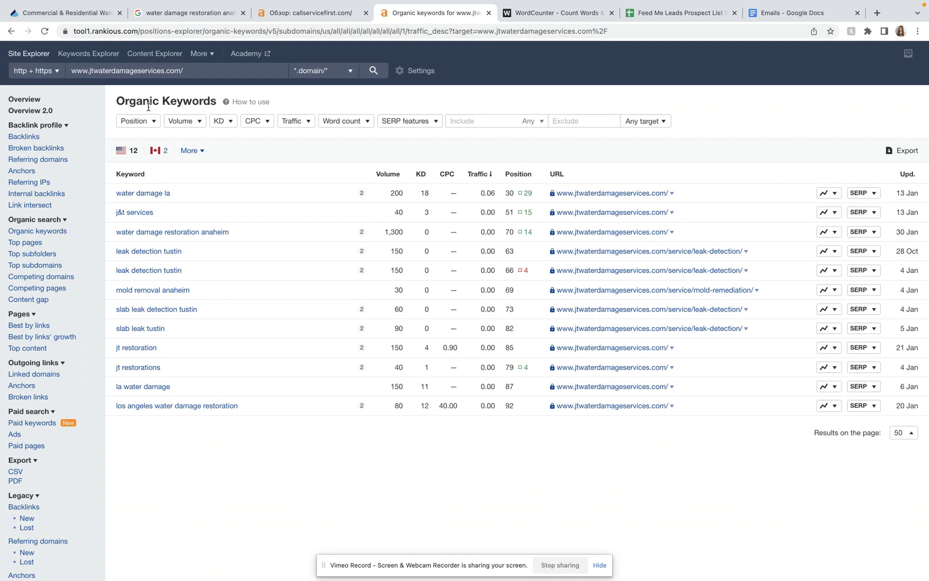
{"action": "left_click", "coordinate": [281, 15]}
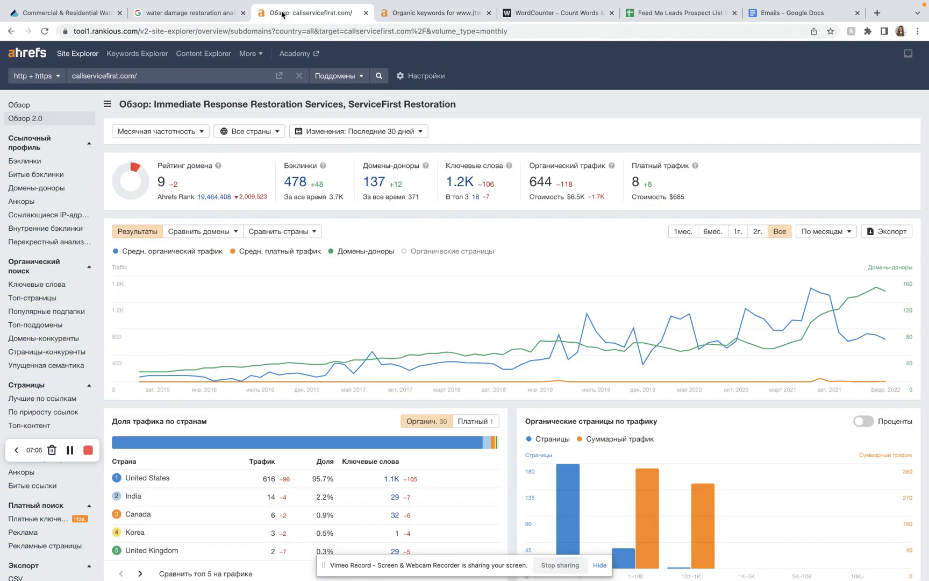